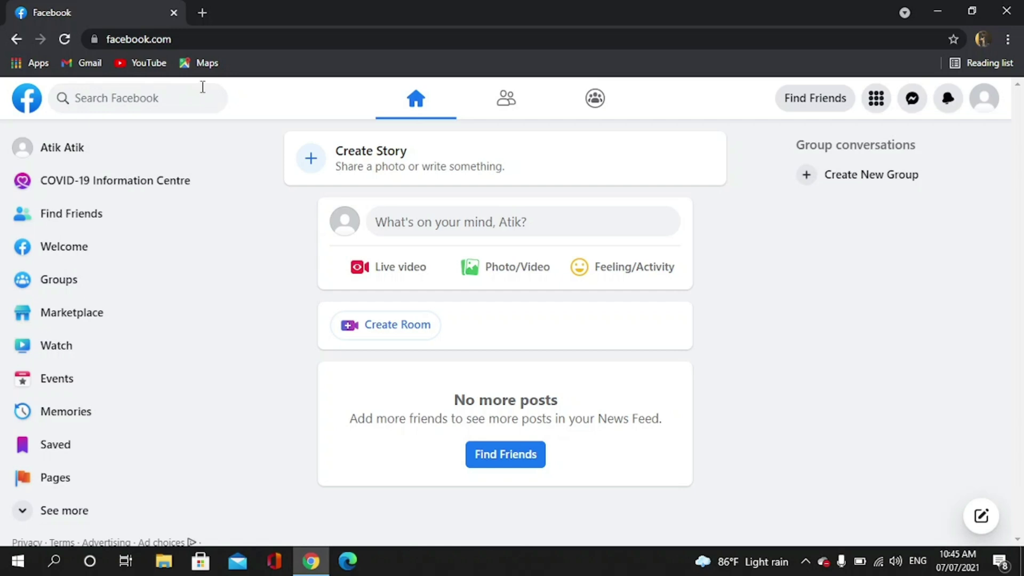
Open the recently searched person's profile from the Facebook search box's recent searches.
click(189, 97)
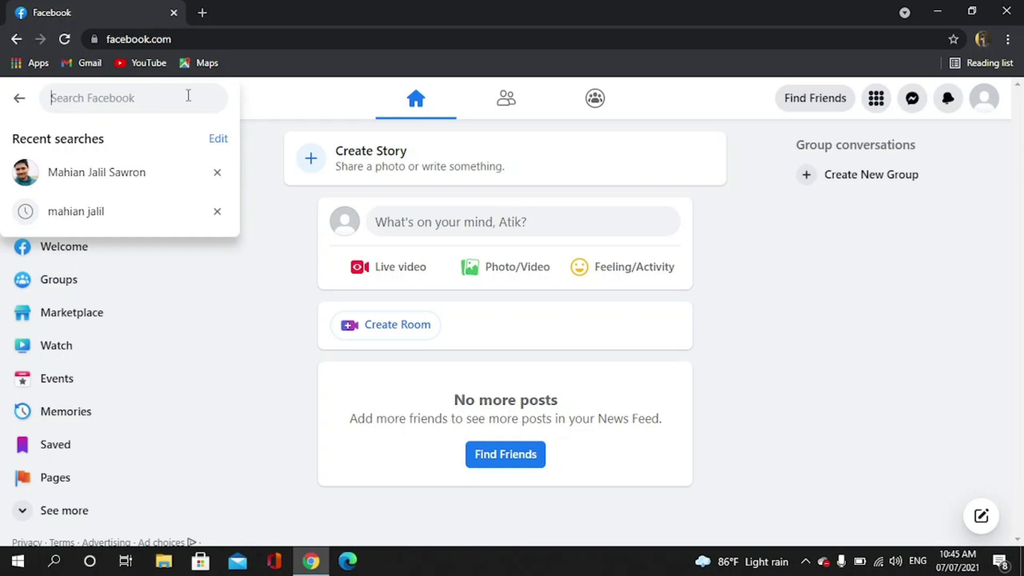
click(109, 177)
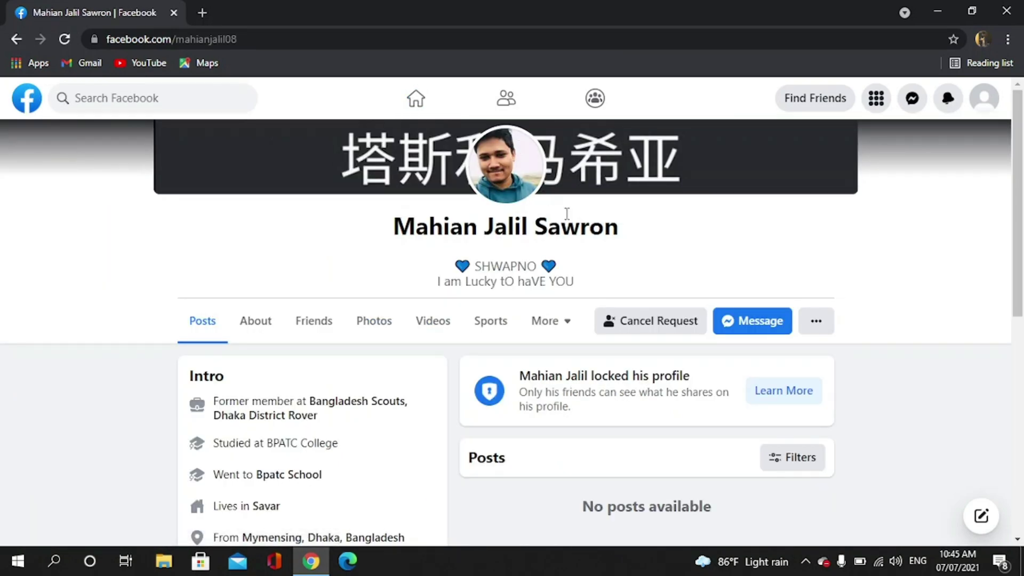
Inspect the profile name and select its h1 heading node in the Elements panel.
right_click(592, 230)
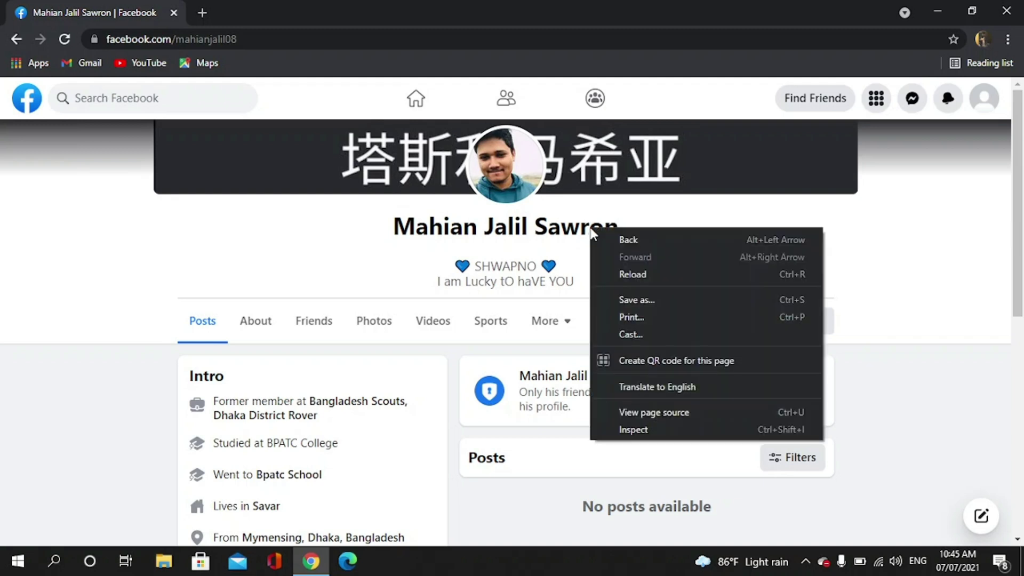
click(633, 425)
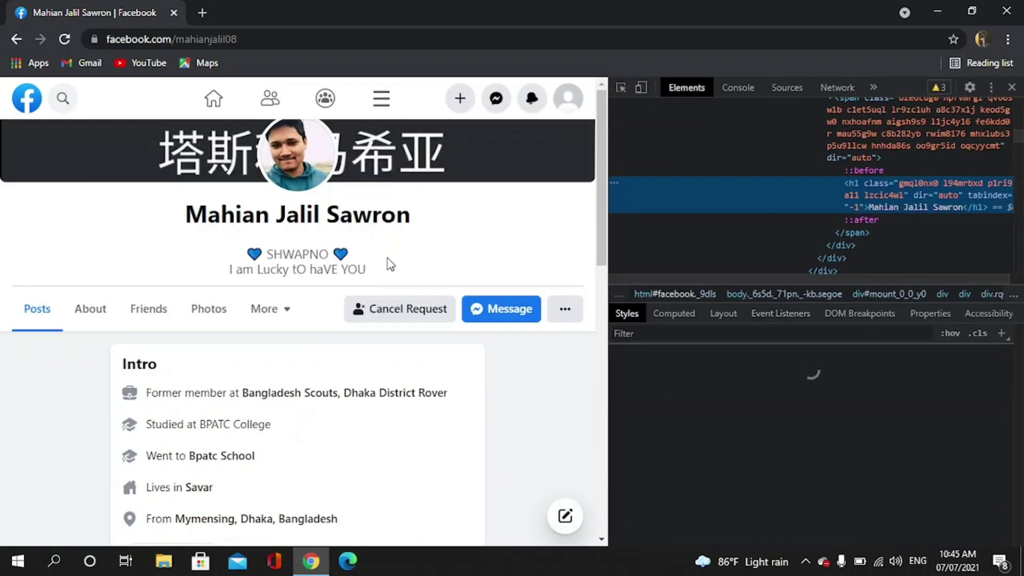
click(375, 219)
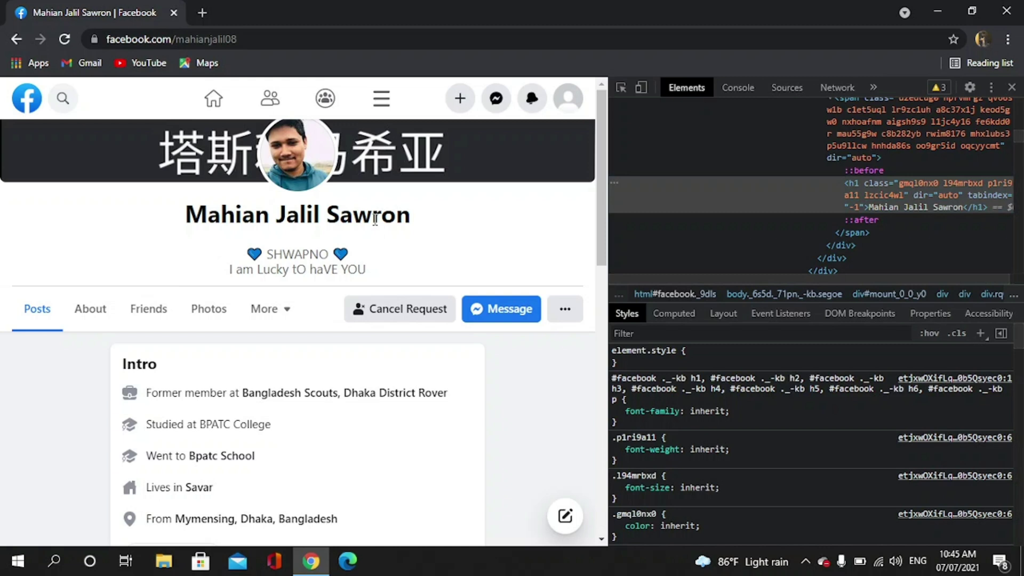
click(871, 207)
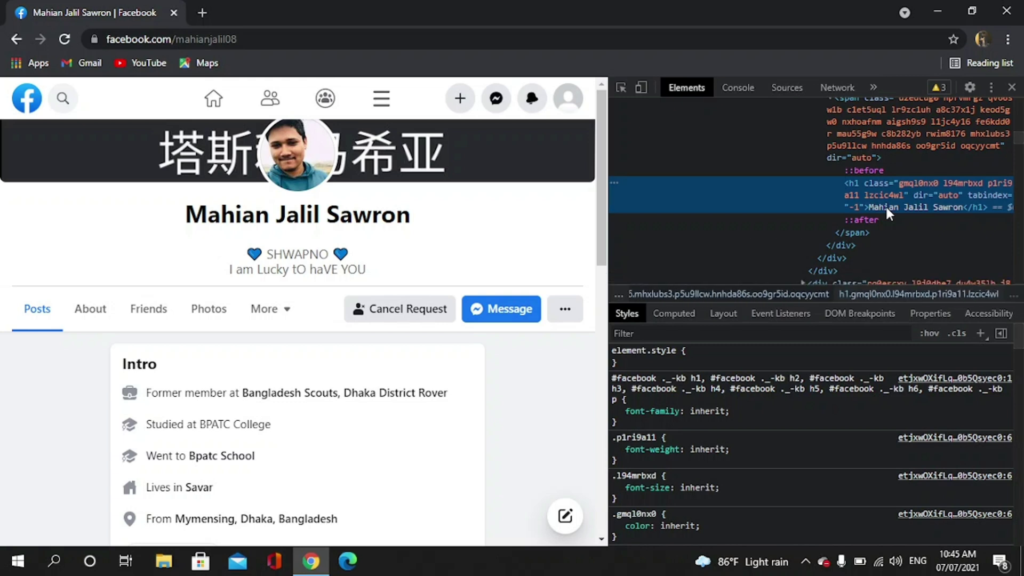
click(930, 214)
click(931, 207)
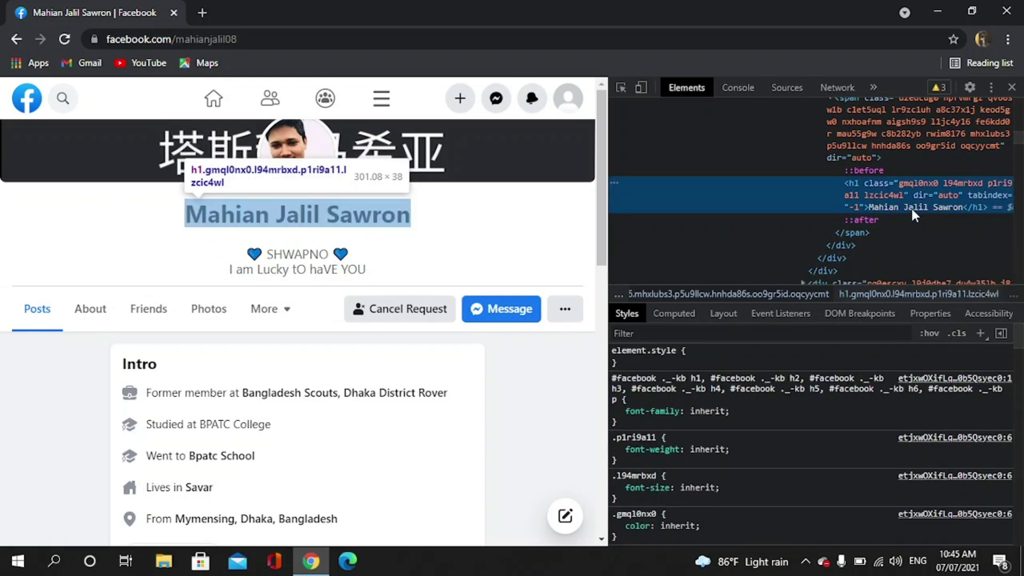
right_click(912, 207)
Edit the h1 node's text, replacing the person's name with "I'm not good".
click(910, 213)
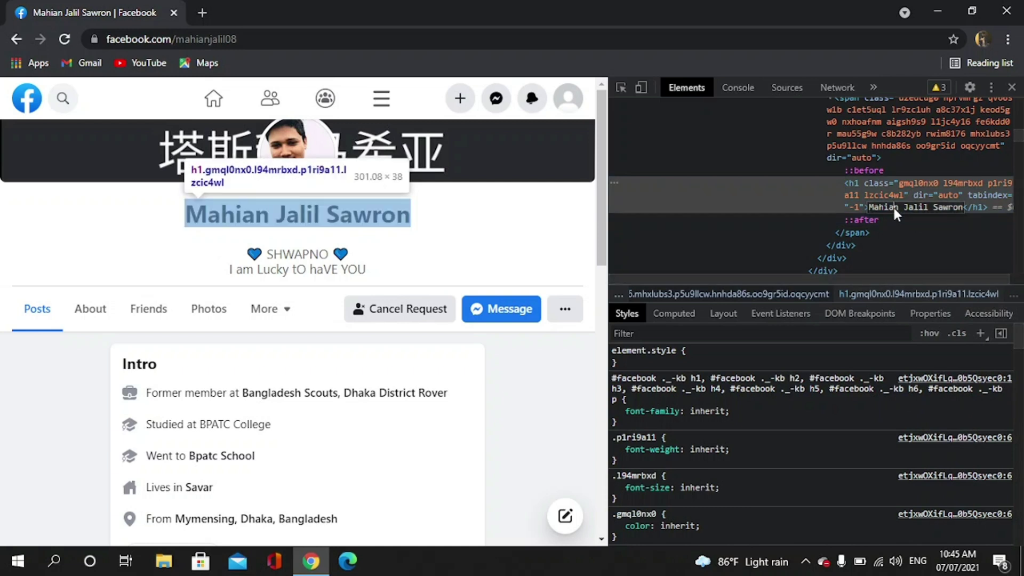
key(BackSpace)
key(BackSpace)
key(BackSpace)
key(BackSpace)
key(BackSpace)
key(BackSpace)
key(BackSpace)
key(Delete)
key(Delete)
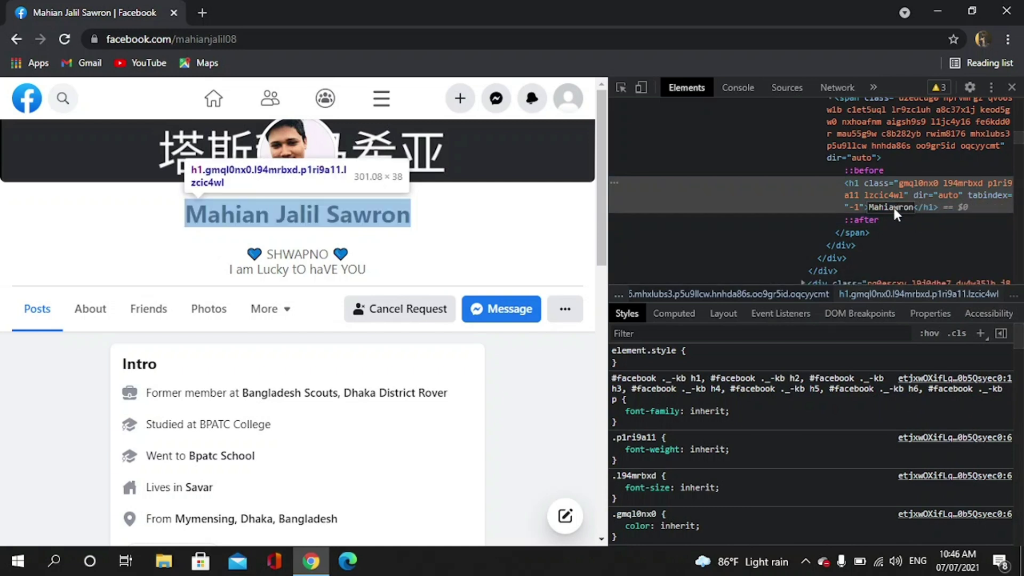
key(Delete)
key(Delete)
key(Delete)
key(Delete)
key(Delete)
key(BackSpace)
key(BackSpace)
key(BackSpace)
key(BackSpace)
key(BackSpace)
text('m no)
text(t good)
key(Return)
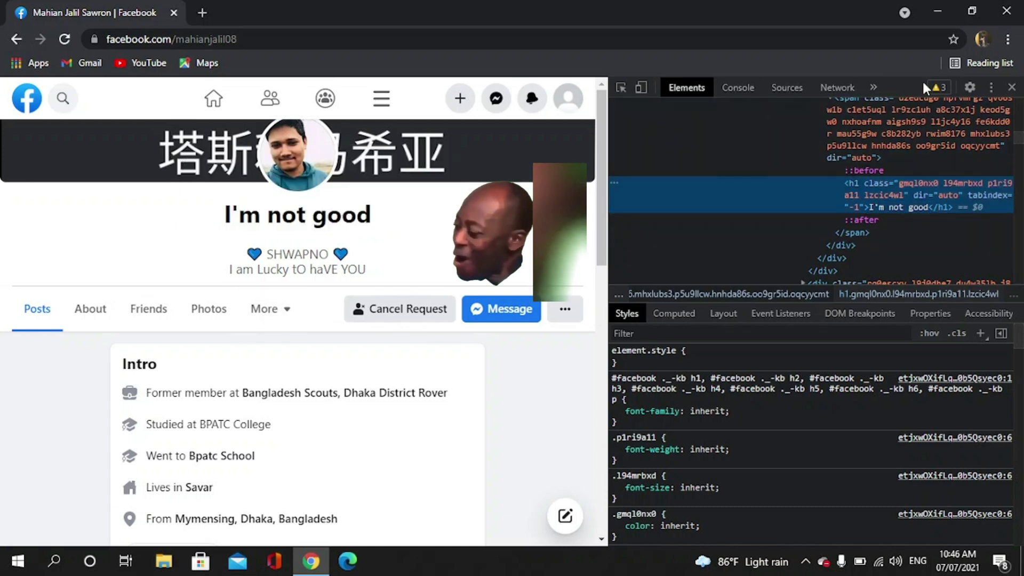
Close the DevTools panel to show the full-width profile reading "I'm not good".
click(1012, 87)
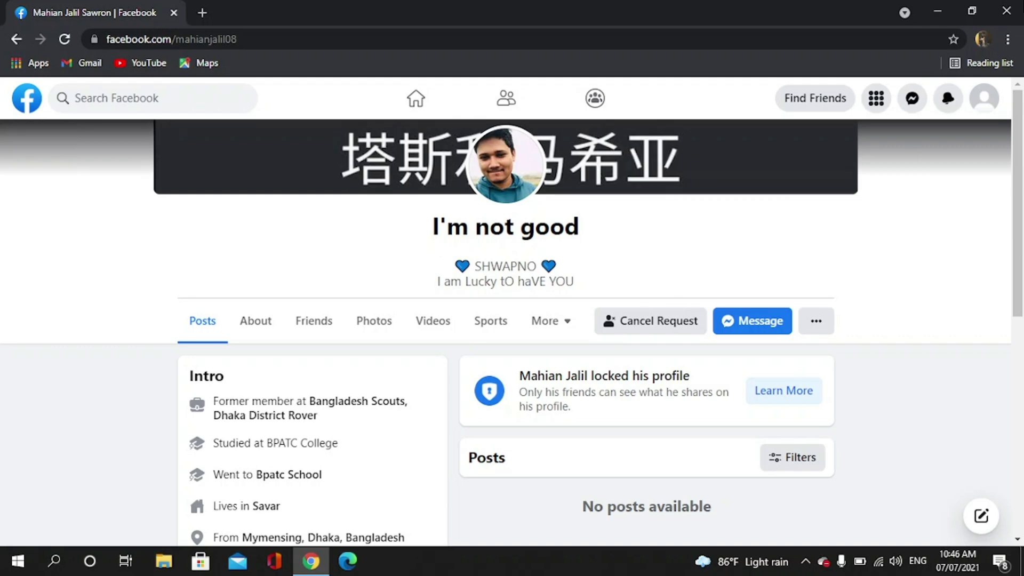
Close the Chrome window, leaving the Windows desktop visible.
click(1007, 11)
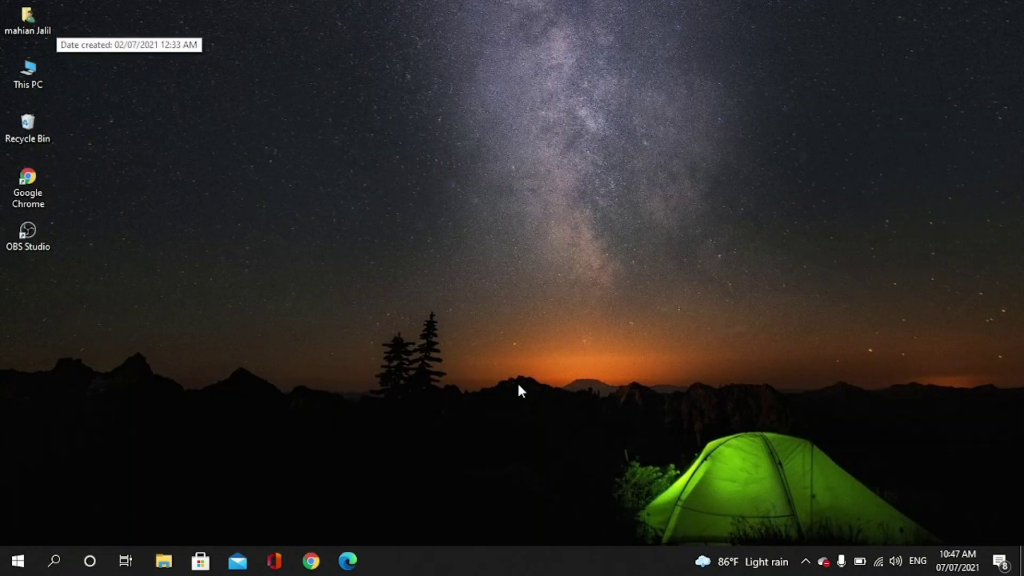